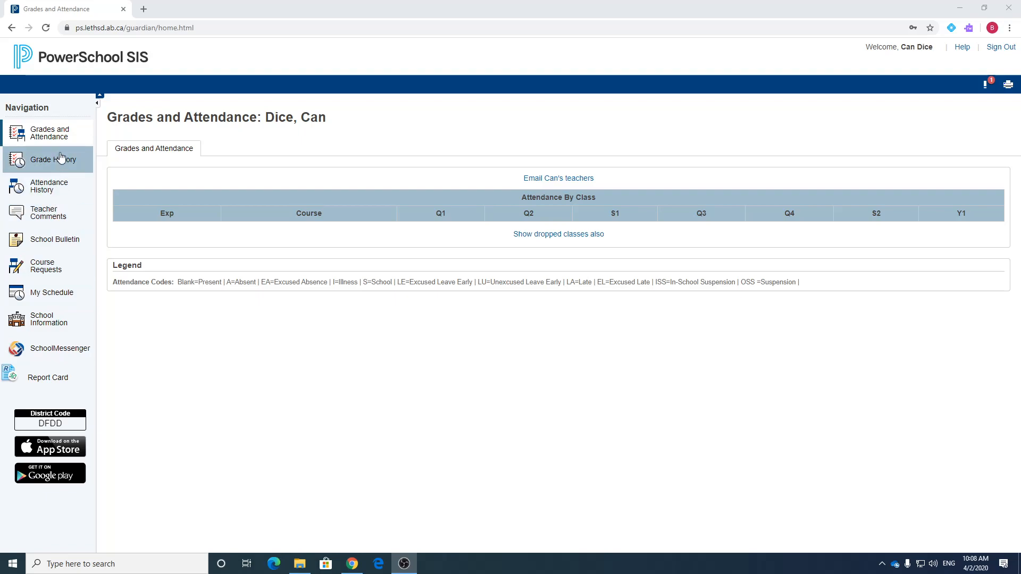
- Open the course requests page and choose Lifestyle (Low Impact) PE 10 for the Gr 10 Phys Ed/CALM requirement
left_click(73, 271)
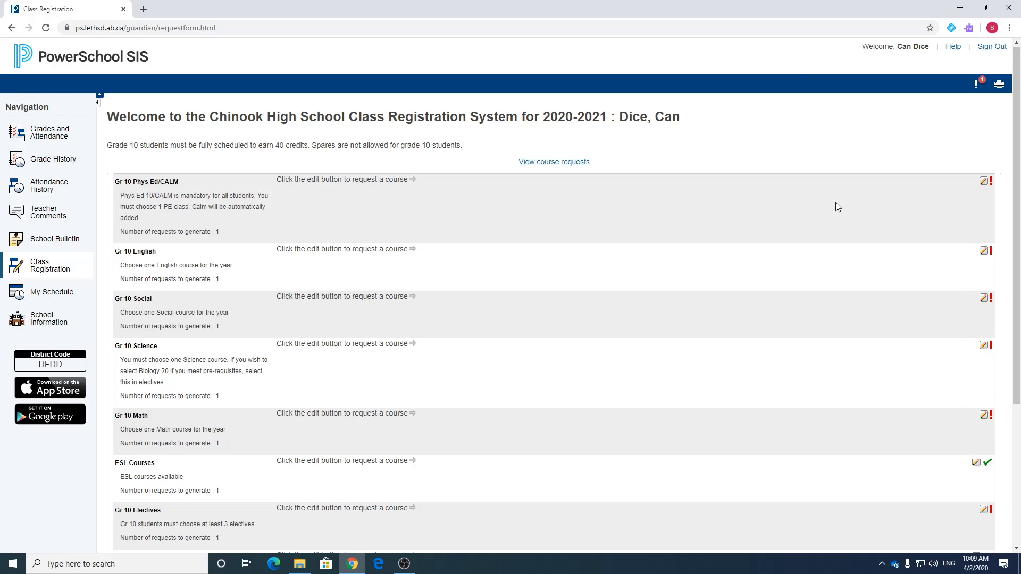
scroll(663, 278, "down", 4)
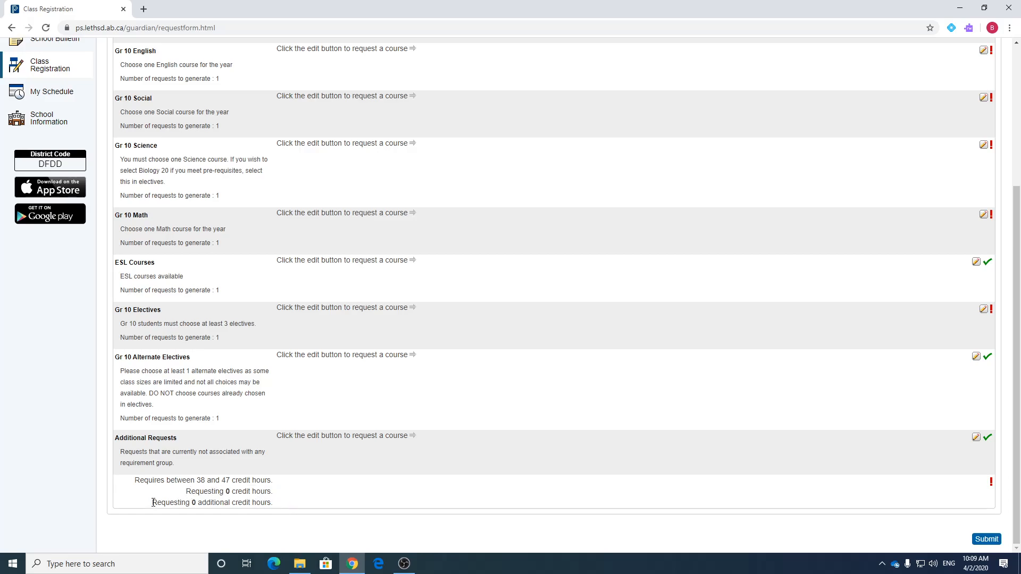
scroll(577, 420, "up", 4)
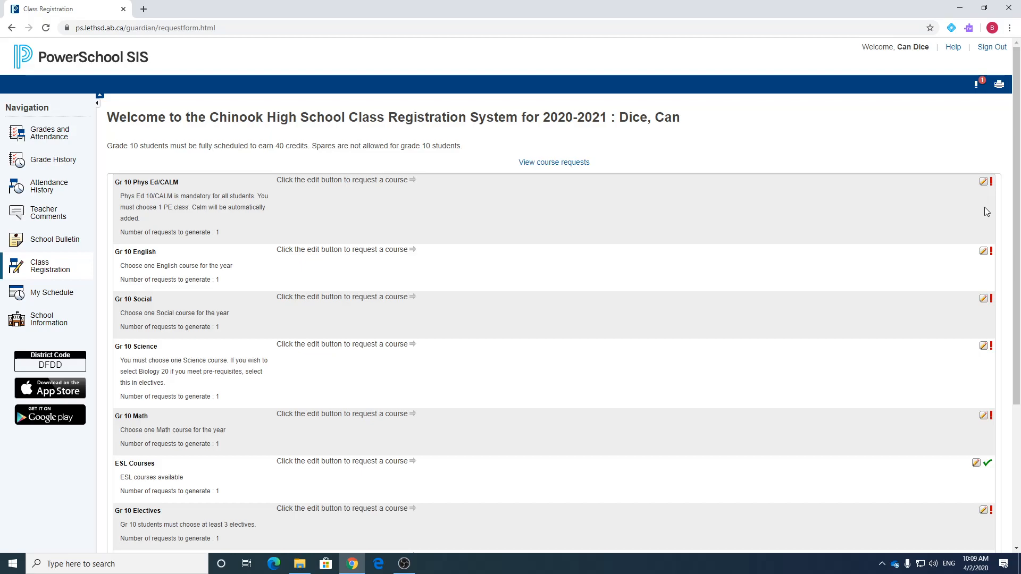
scroll(875, 285, "down", 3)
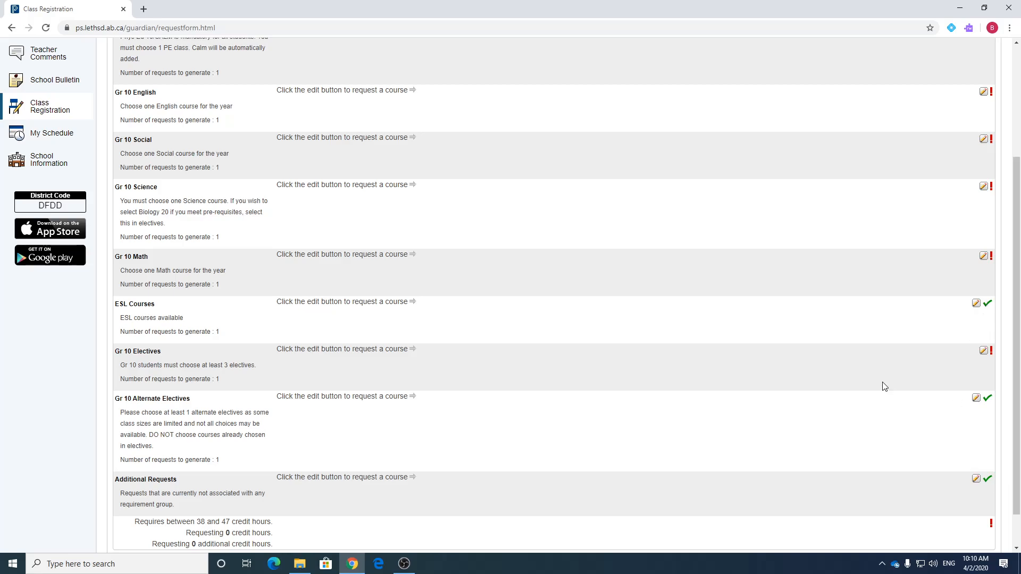
scroll(842, 330, "up", 3)
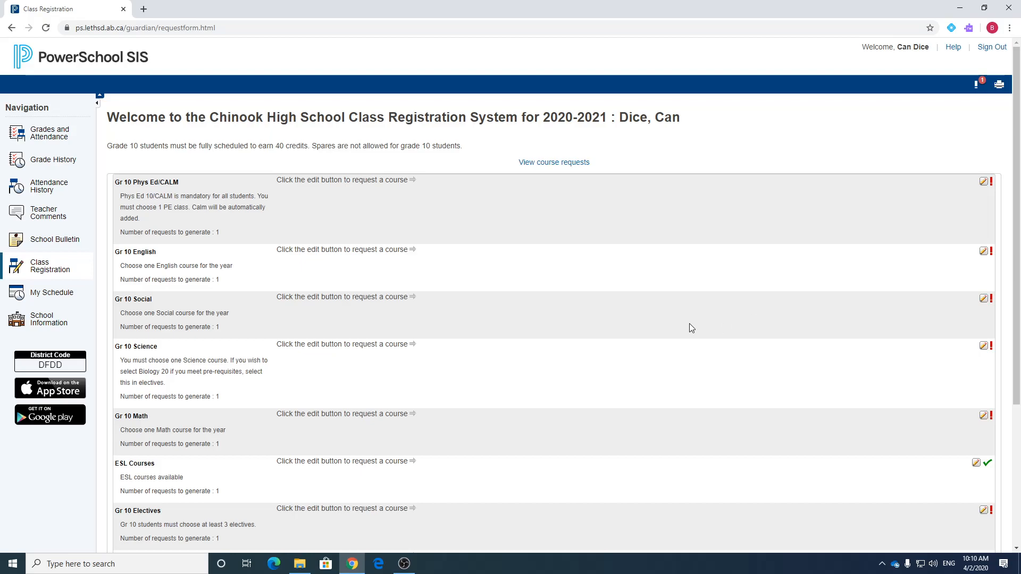
left_click(983, 182)
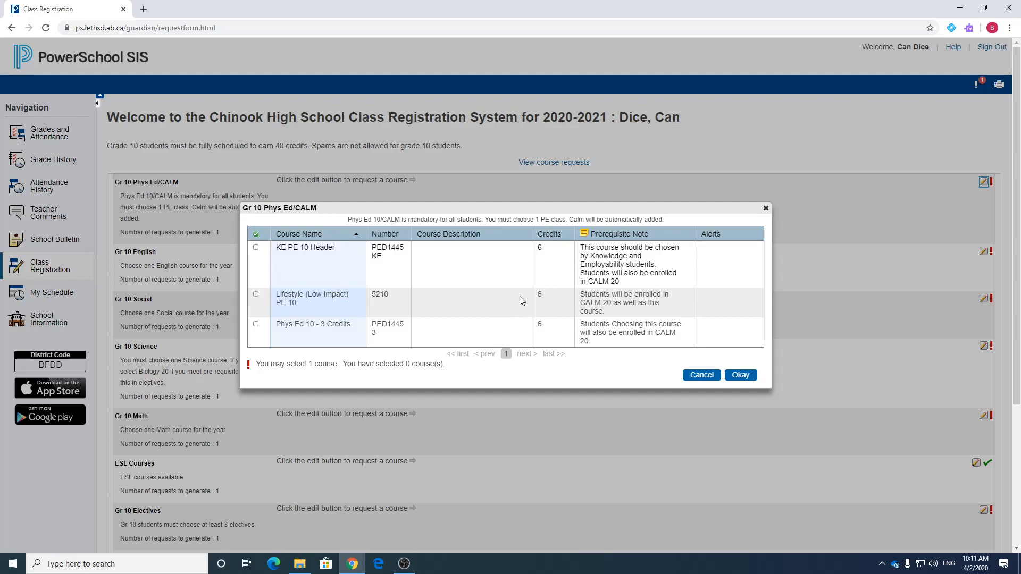
left_click(256, 295)
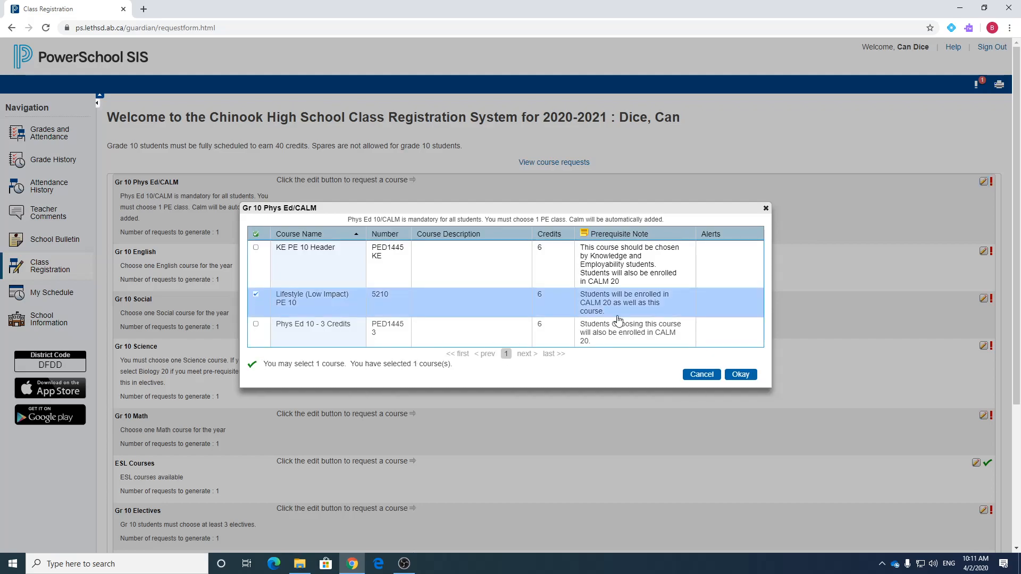
left_click(744, 375)
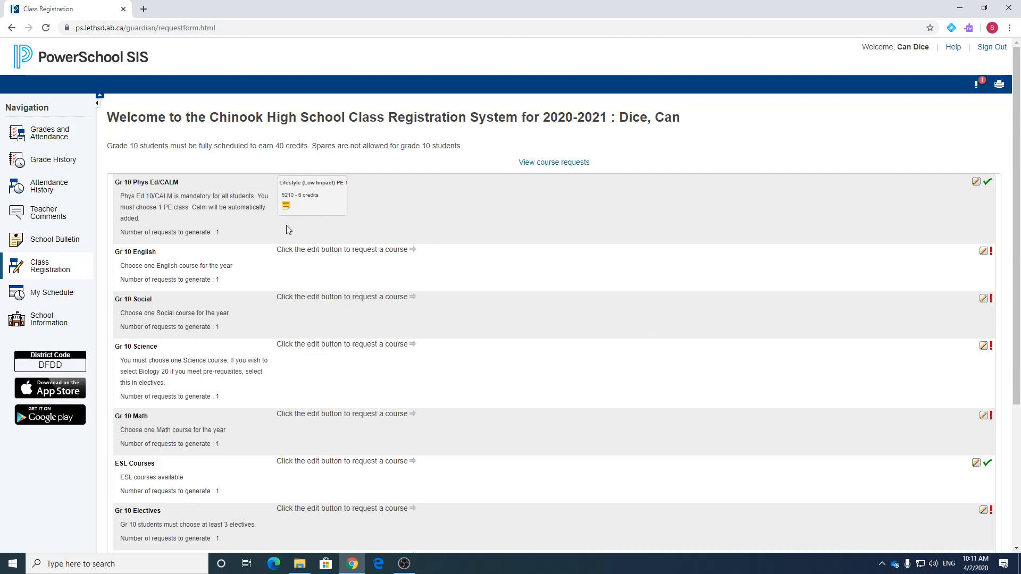
- Request English 10-2 for the Gr 10 English requirement and Social Studies 10-1 for Gr 10 Social
left_click(983, 251)
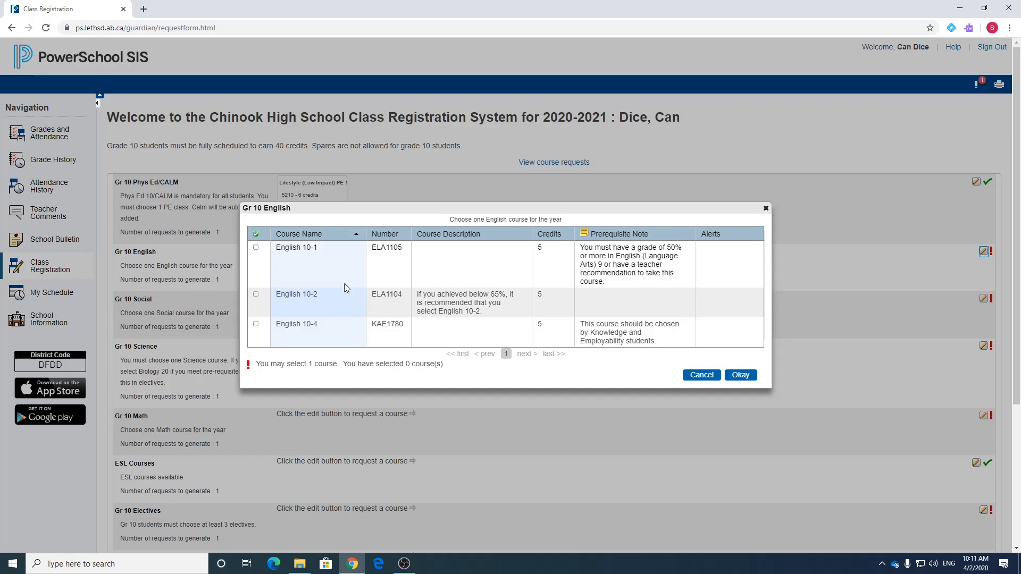
left_click(255, 294)
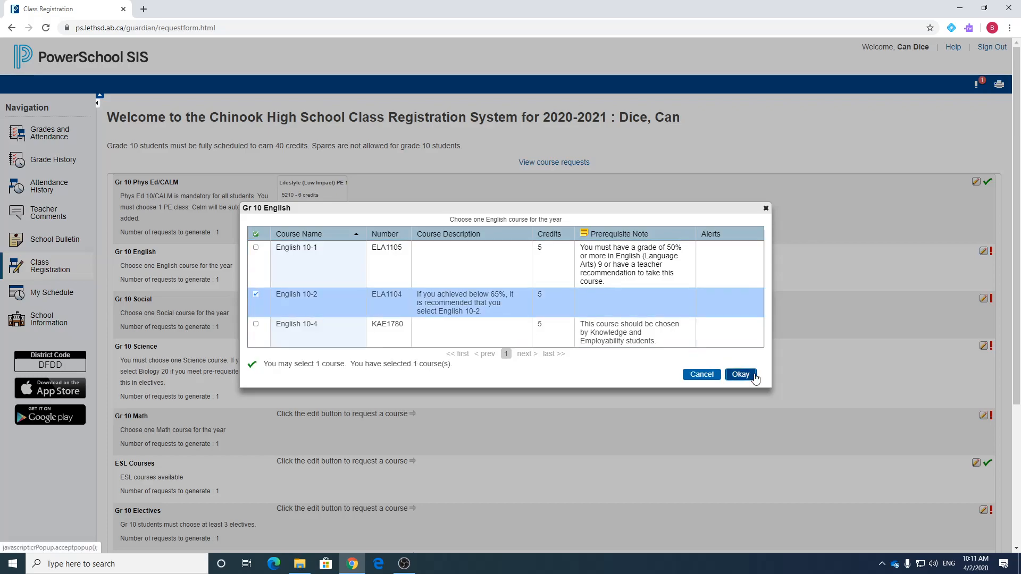
left_click(740, 375)
left_click(983, 298)
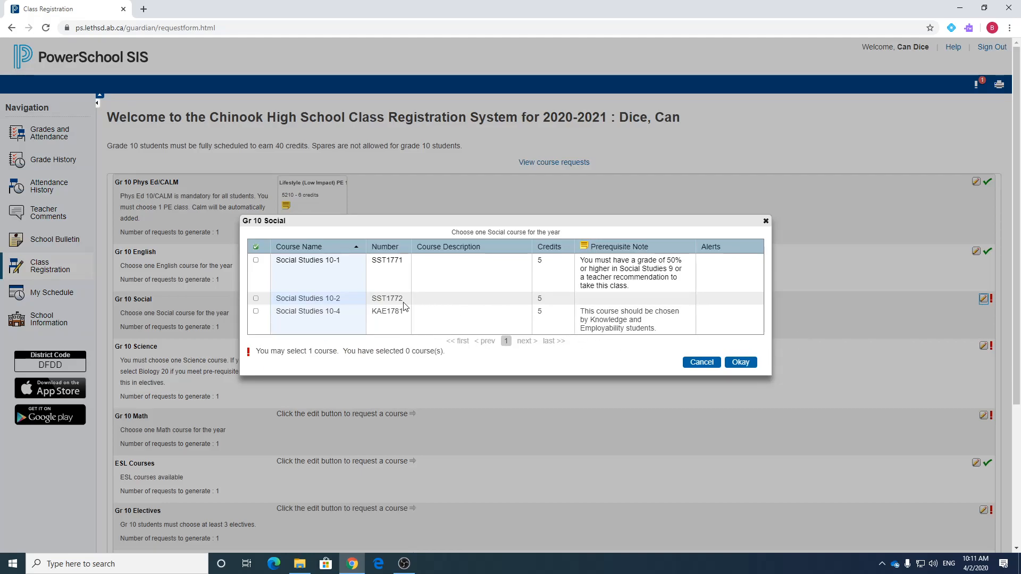
left_click(255, 260)
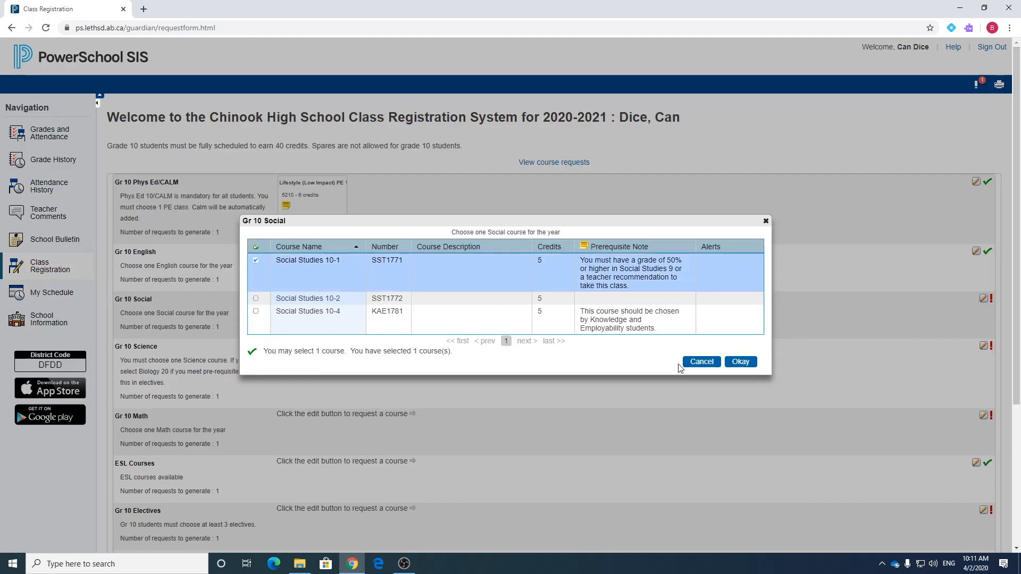
left_click(741, 362)
- Request Science 14 for the Gr 10 Science requirement and Math 10-3 for Gr 10 Math
left_click(983, 345)
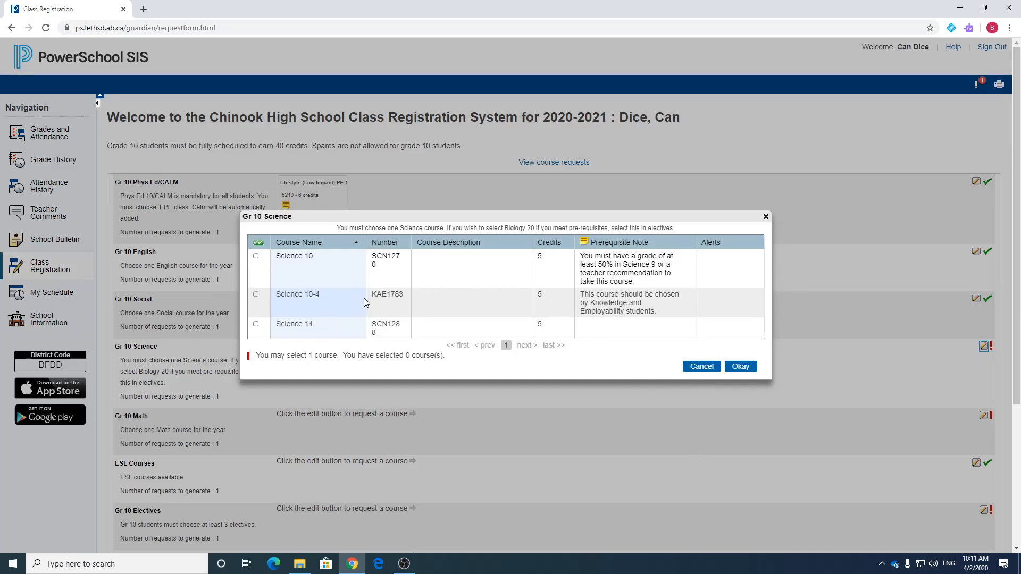
left_click(256, 324)
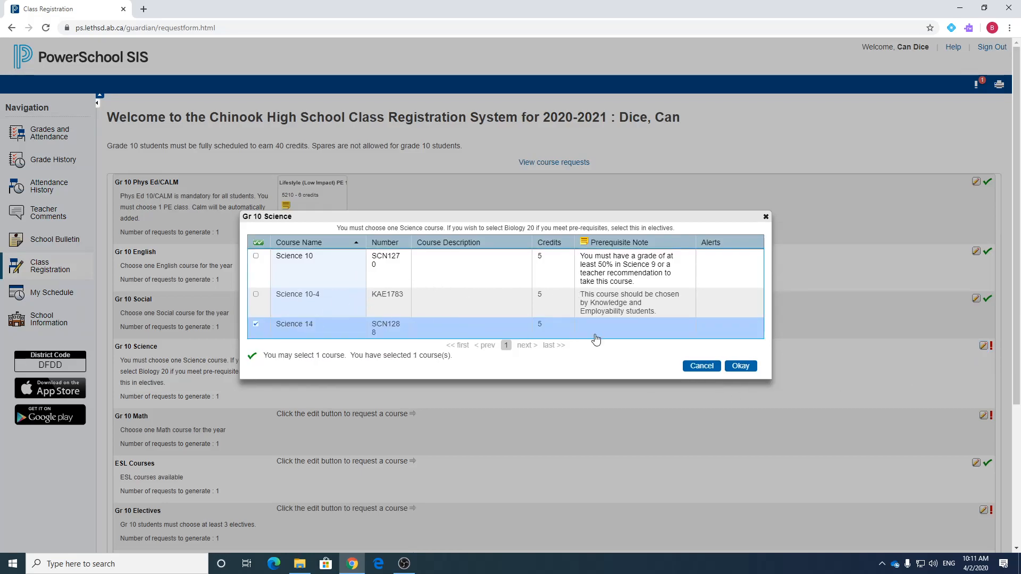
left_click(757, 367)
scroll(866, 309, "down", 3)
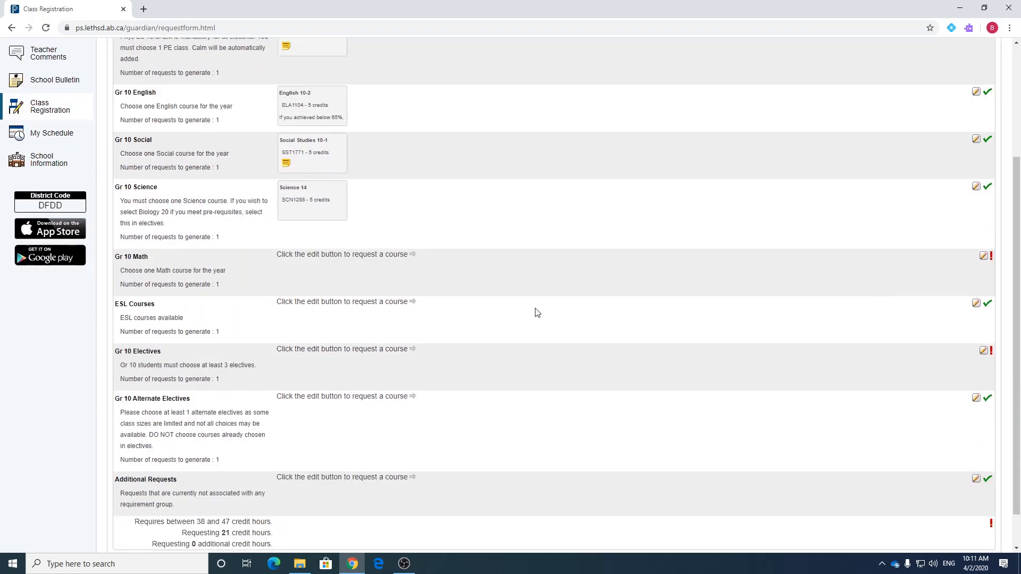
left_click(984, 256)
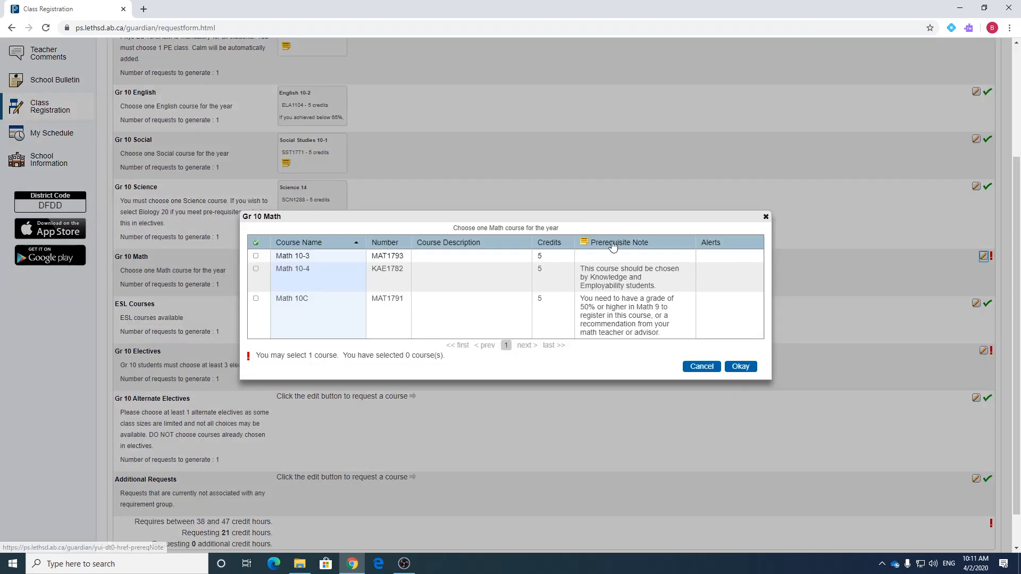
left_click(257, 256)
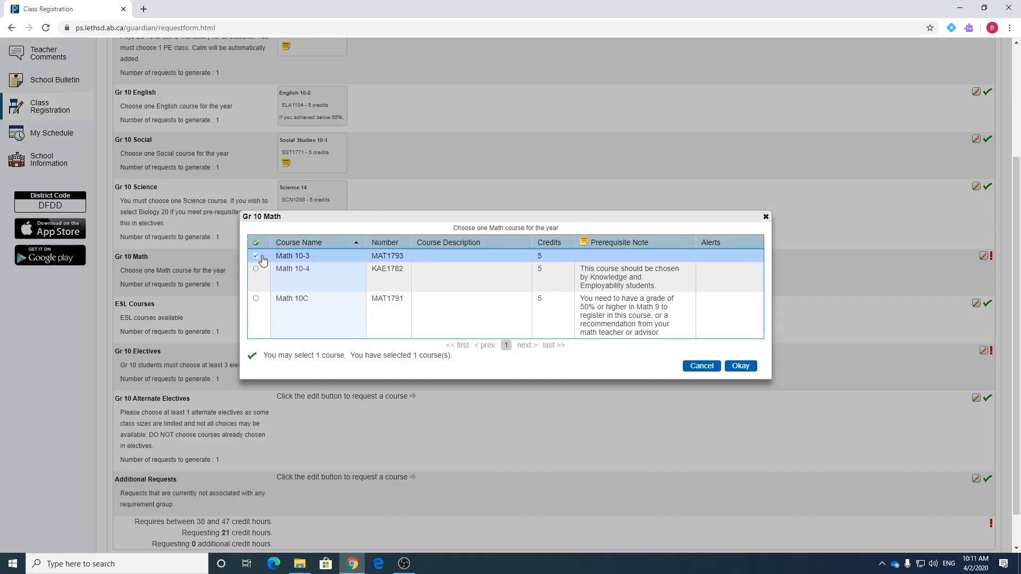
left_click(740, 366)
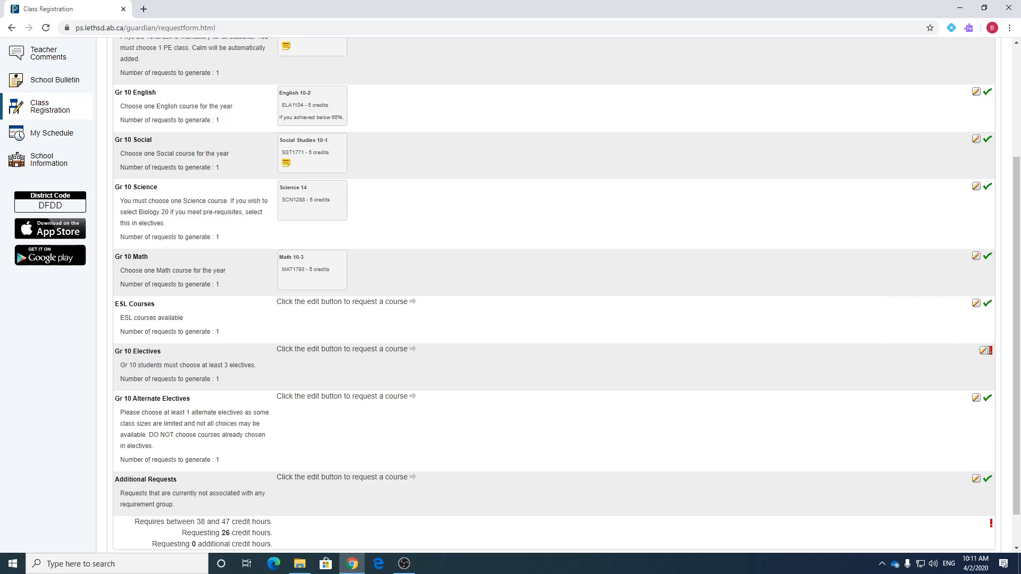
- Open the Gr 10 Electives course list for editing and select Band 10 and Art 10
left_click(984, 351)
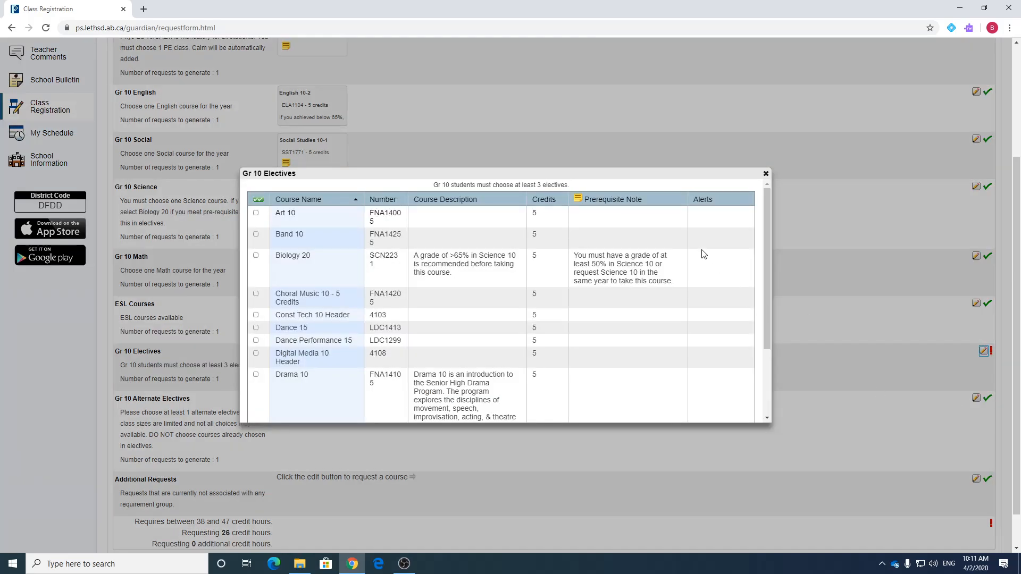
scroll(703, 254, "down", 2)
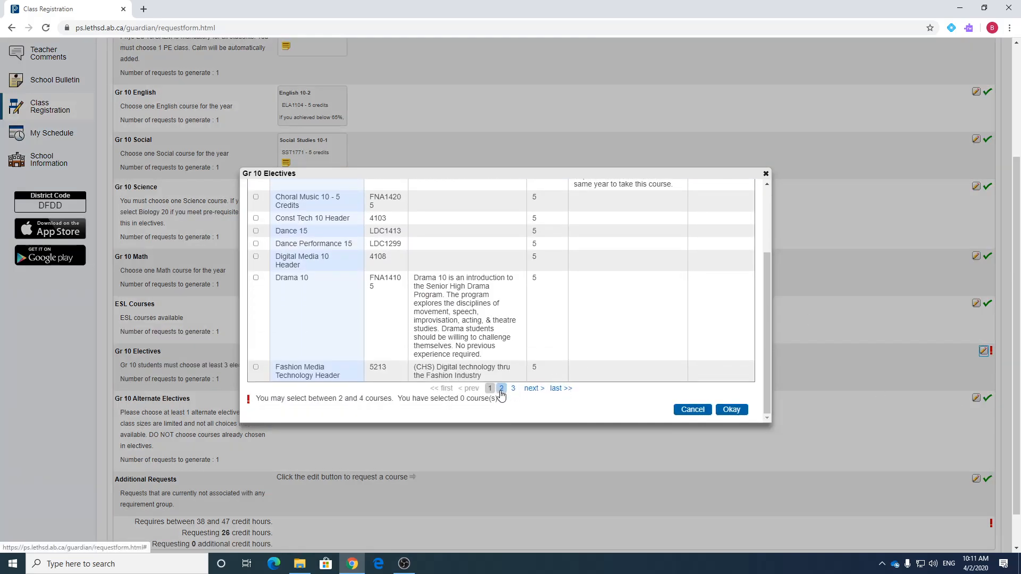
scroll(677, 286, "up", 2)
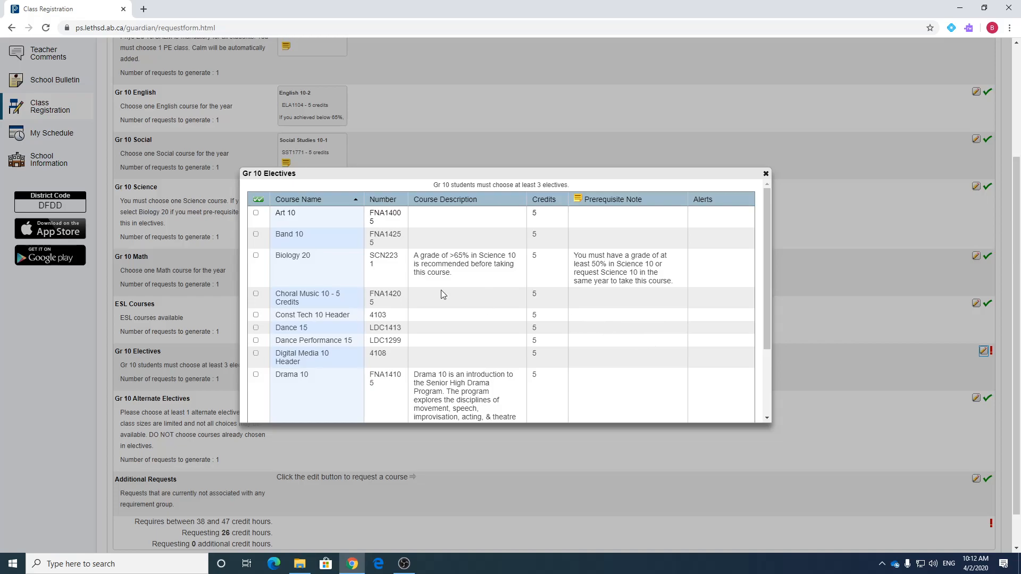
left_click(256, 234)
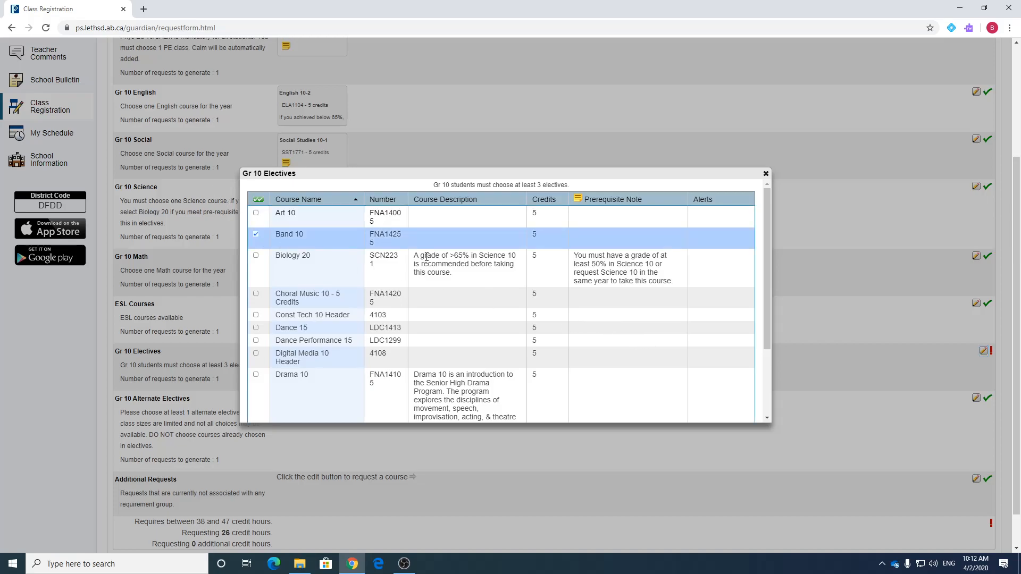
scroll(699, 282, "down", 1)
scroll(699, 282, "up", 1)
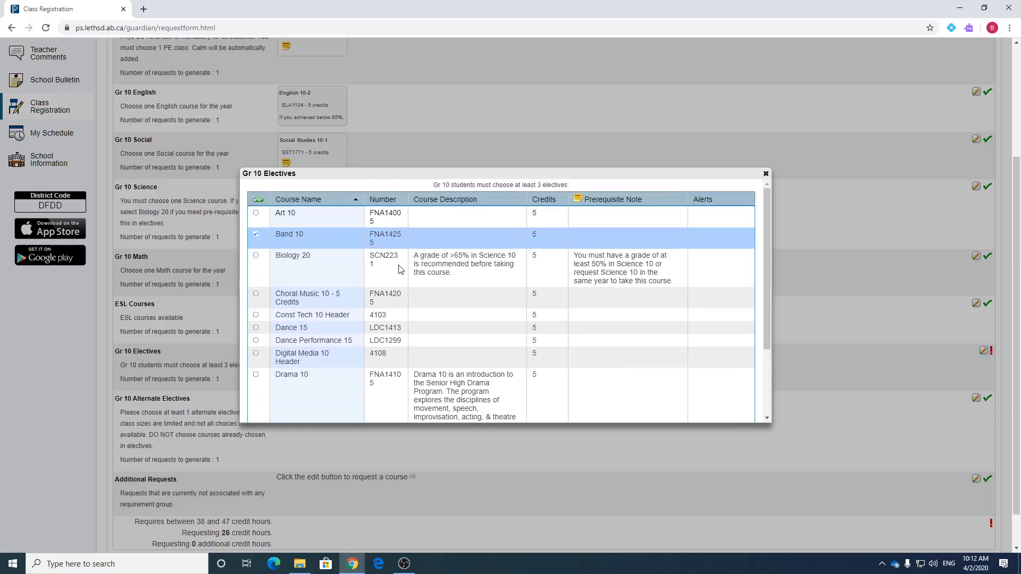
left_click(256, 213)
- Add Legal Studies Header and Yoga 15 from the second and third pages of electives and confirm the elective choices
scroll(649, 303, "down", 4)
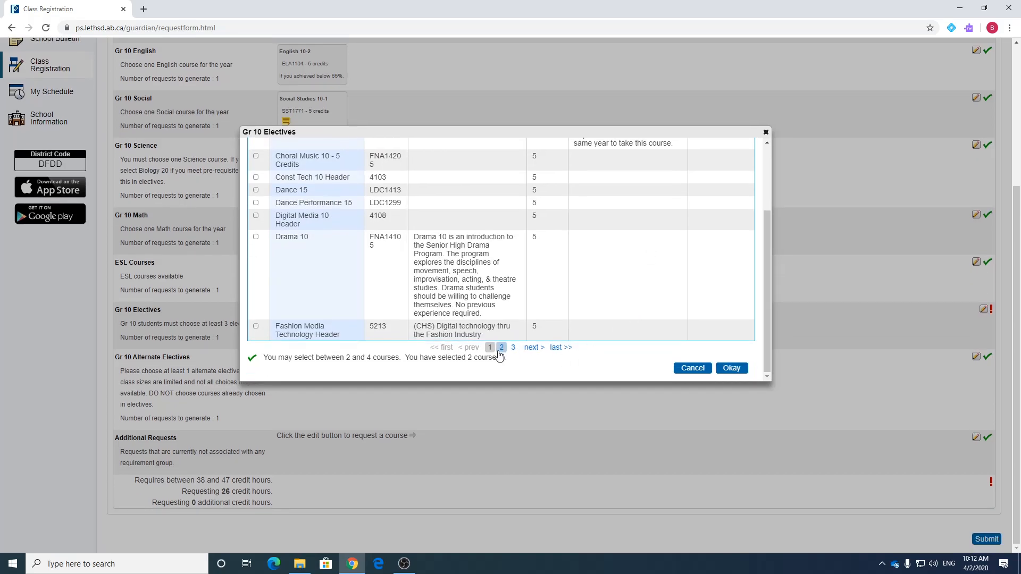
left_click(505, 351)
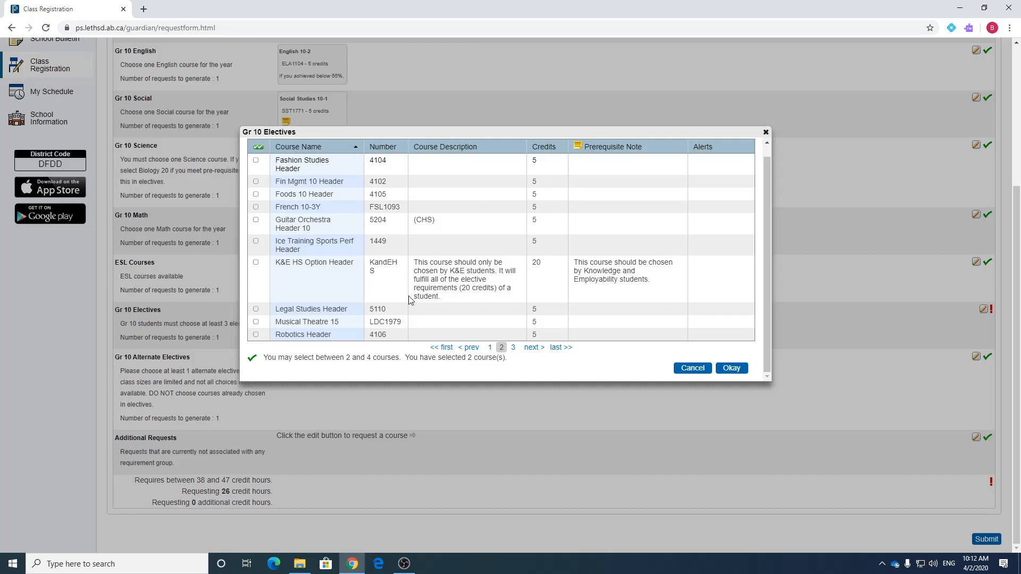
left_click(256, 308)
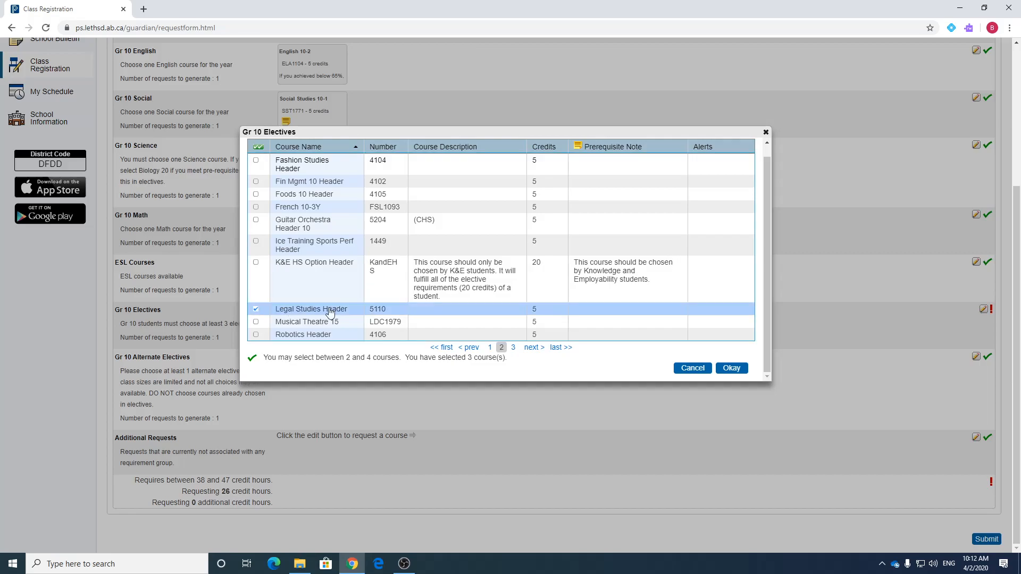
left_click(512, 347)
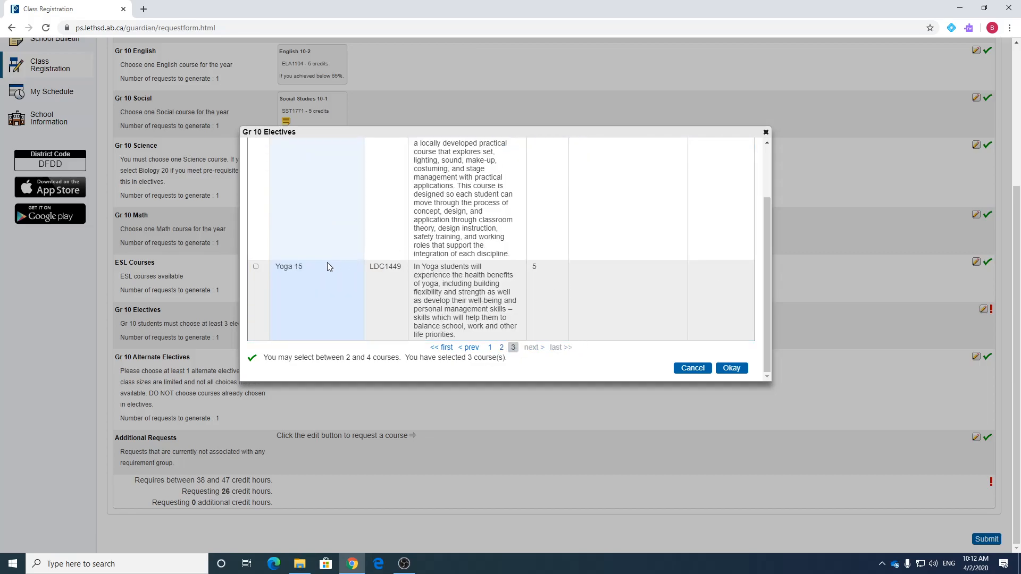
scroll(298, 272, "up", 3)
scroll(330, 278, "down", 3)
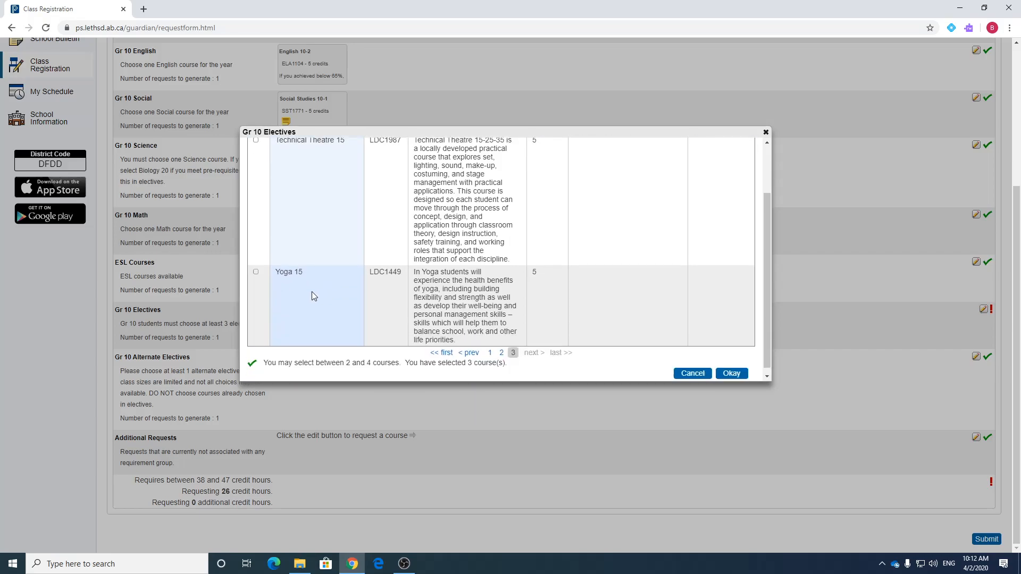
left_click(256, 267)
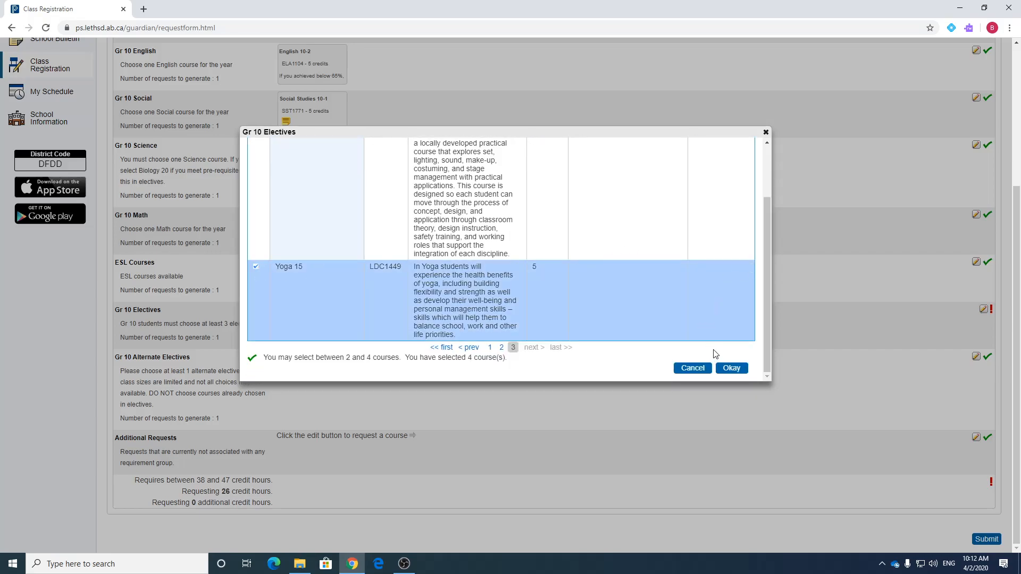
left_click(731, 368)
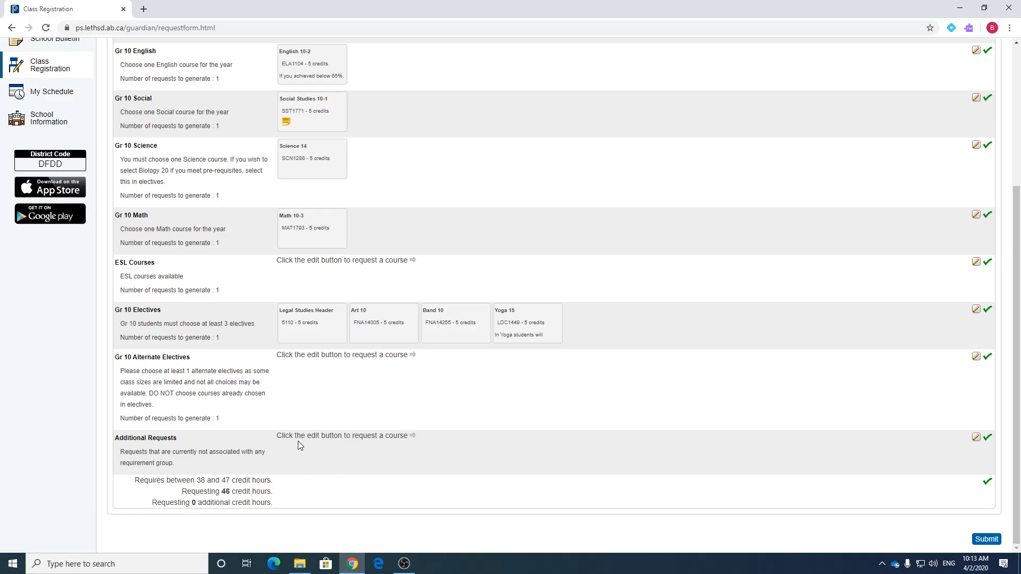
- Open the Gr 10 Alternate Electives course list for editing and select Digital Media 10 Header
scroll(470, 423, "up", 2)
scroll(656, 367, "down", 2)
scroll(771, 207, "up", 4)
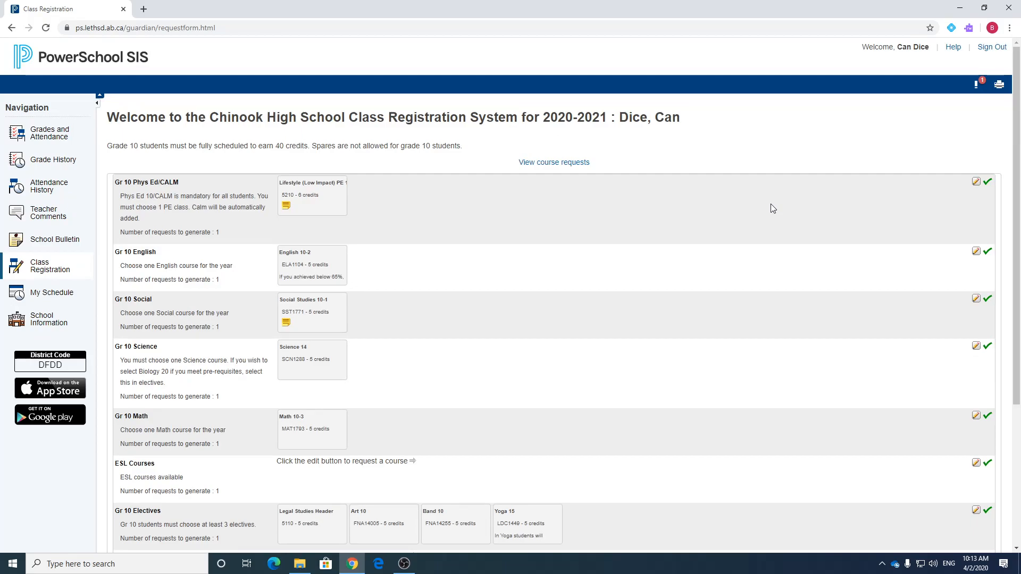
scroll(817, 307, "down", 4)
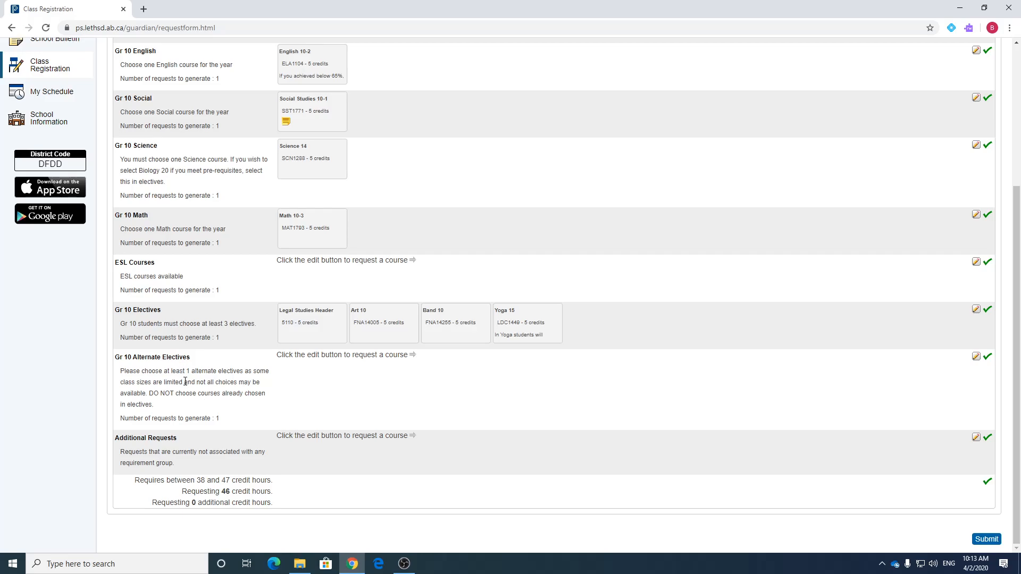
left_click(976, 356)
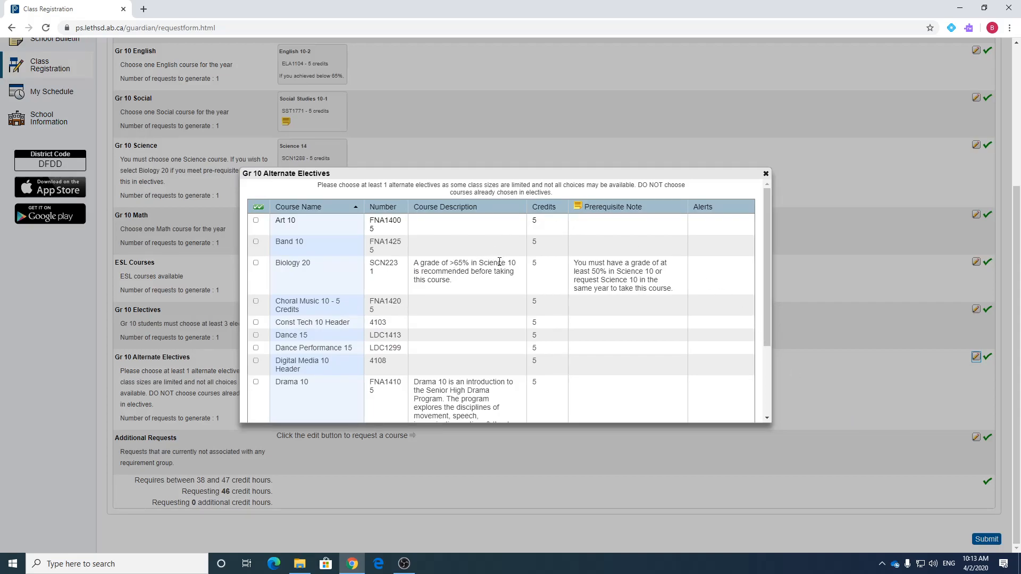
scroll(620, 288, "down", 2)
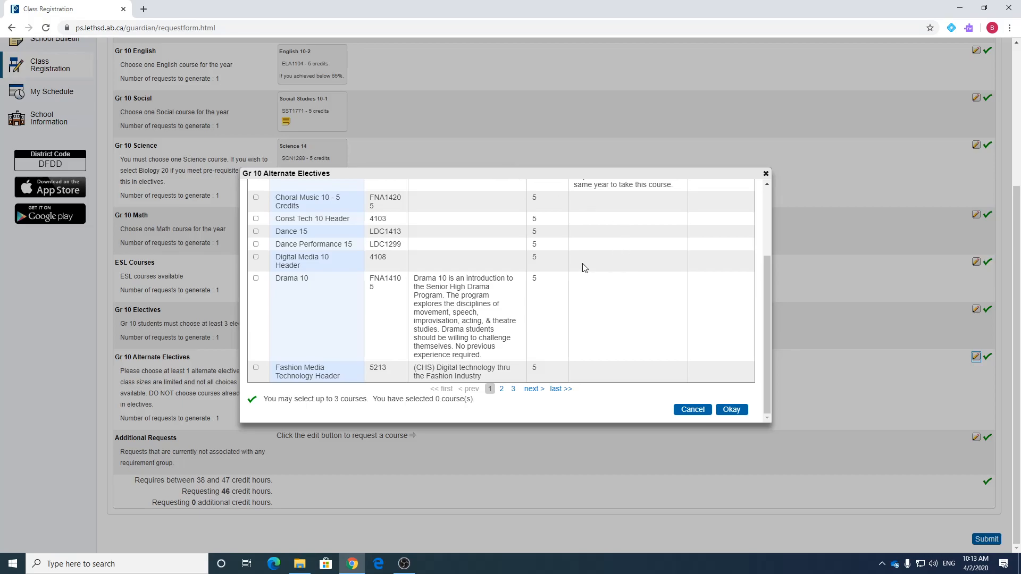
scroll(584, 268, "up", 3)
scroll(616, 276, "down", 3)
scroll(616, 276, "up", 3)
scroll(644, 281, "down", 3)
left_click(256, 259)
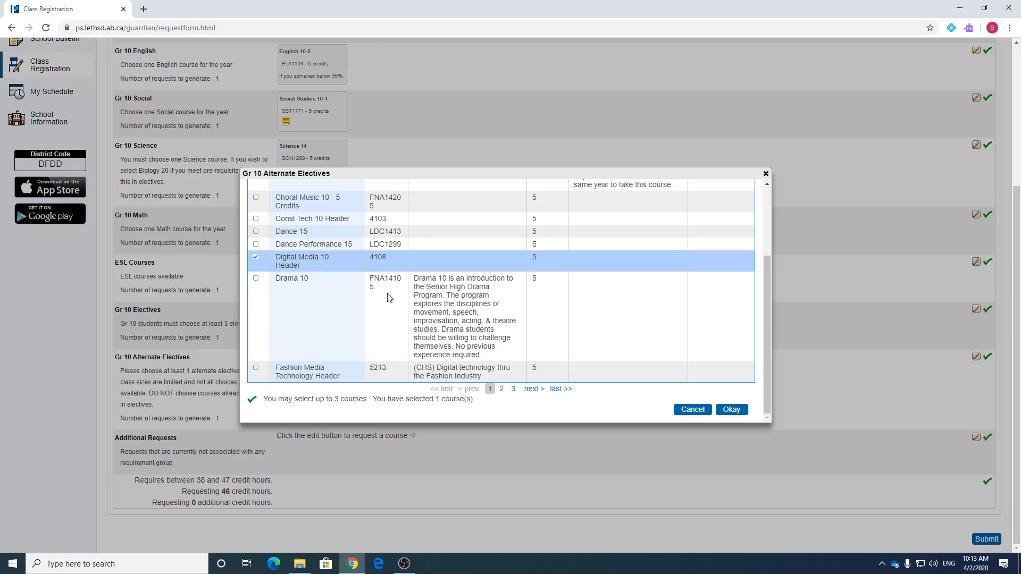
- Add French 10-3Y and Technical Theatre 15 from the second and third pages of alternate electives and confirm the choices
left_click(502, 391)
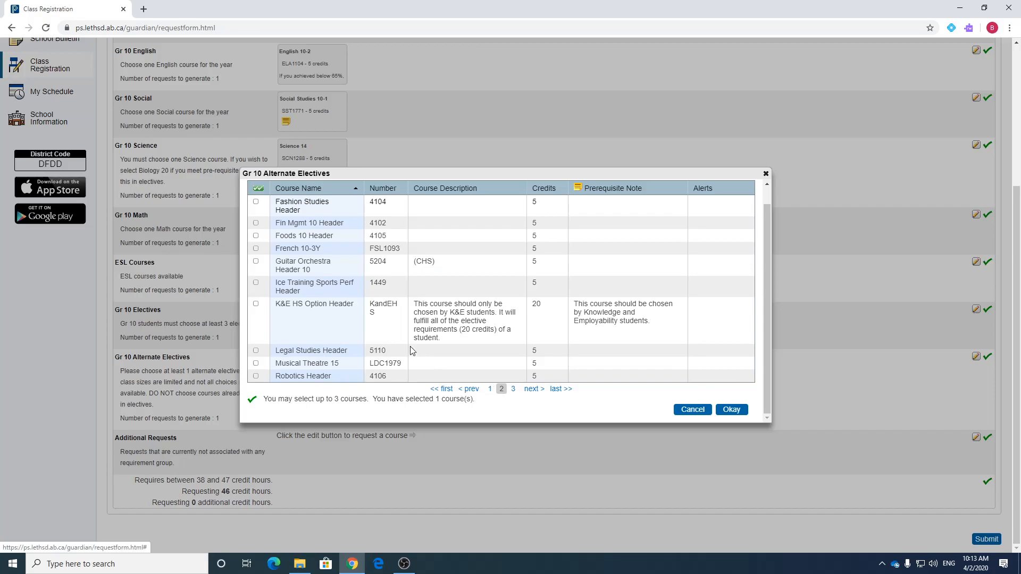
left_click(255, 248)
left_click(513, 388)
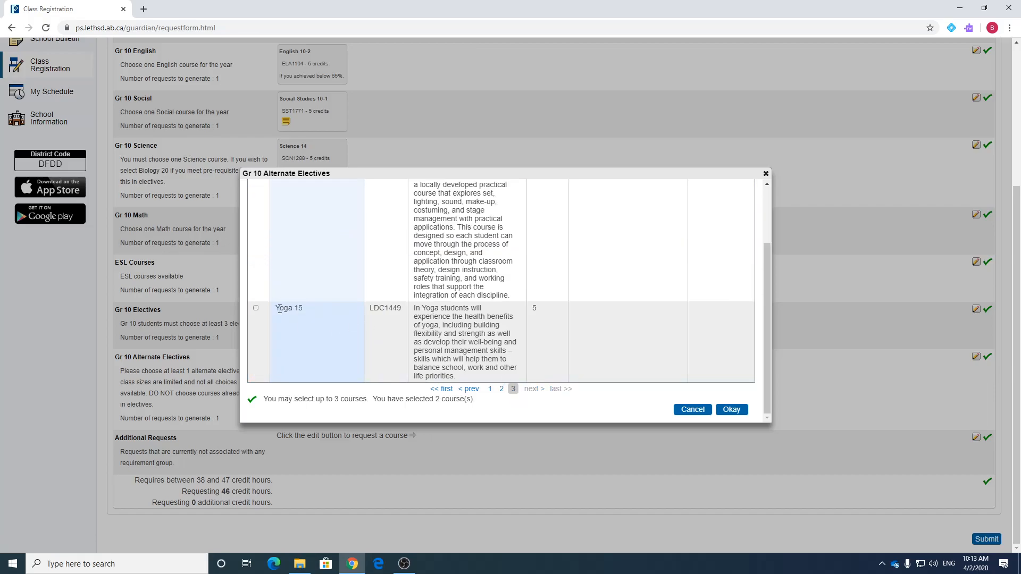
scroll(336, 290, "up", 5)
left_click(258, 253)
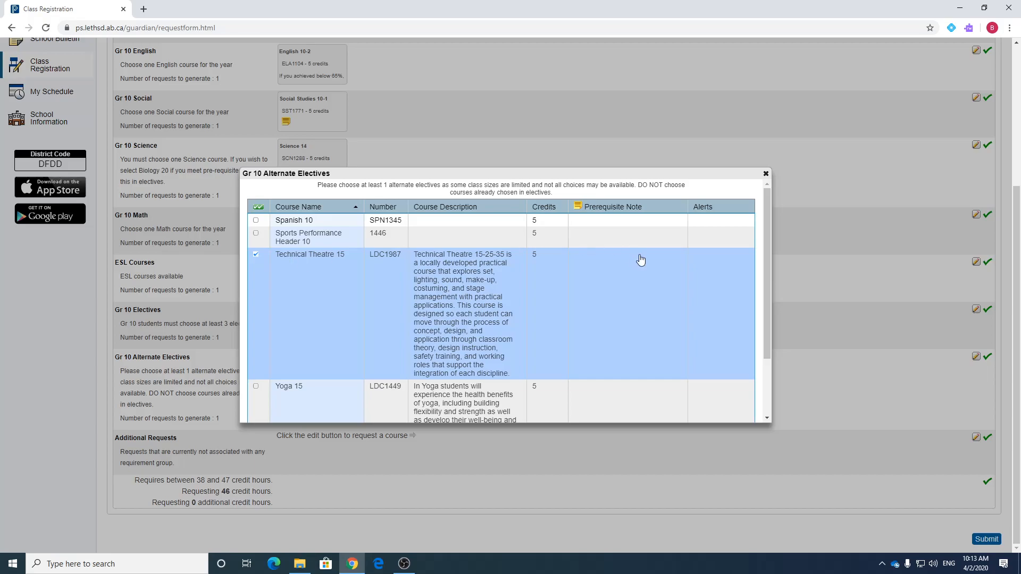
scroll(691, 302, "down", 3)
left_click(731, 409)
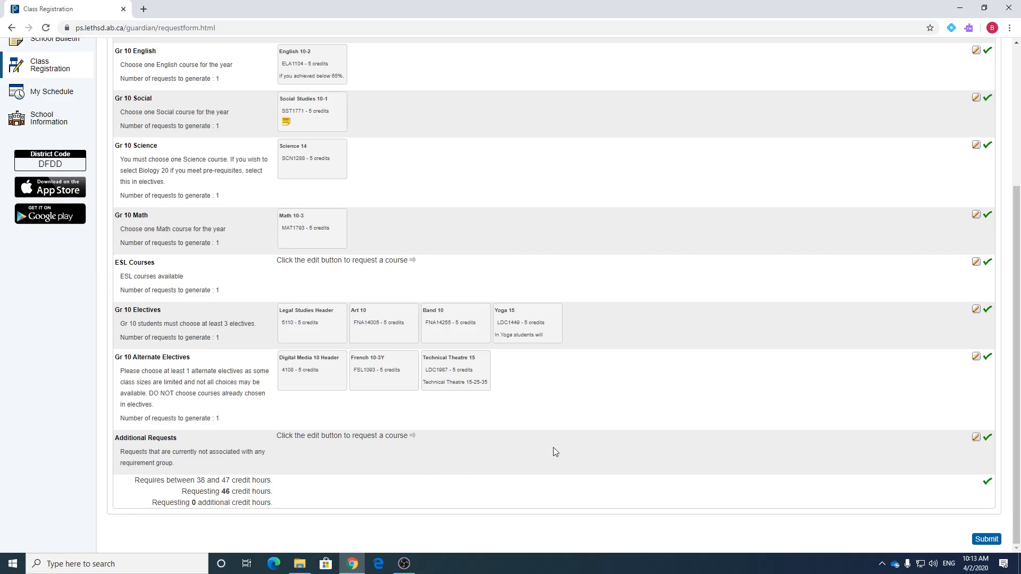
- Remove the Lifestyle (Low Impact) PE 10 request from Gr 10 Phys Ed/CALM and try to submit the course requests
scroll(529, 299, "up", 4)
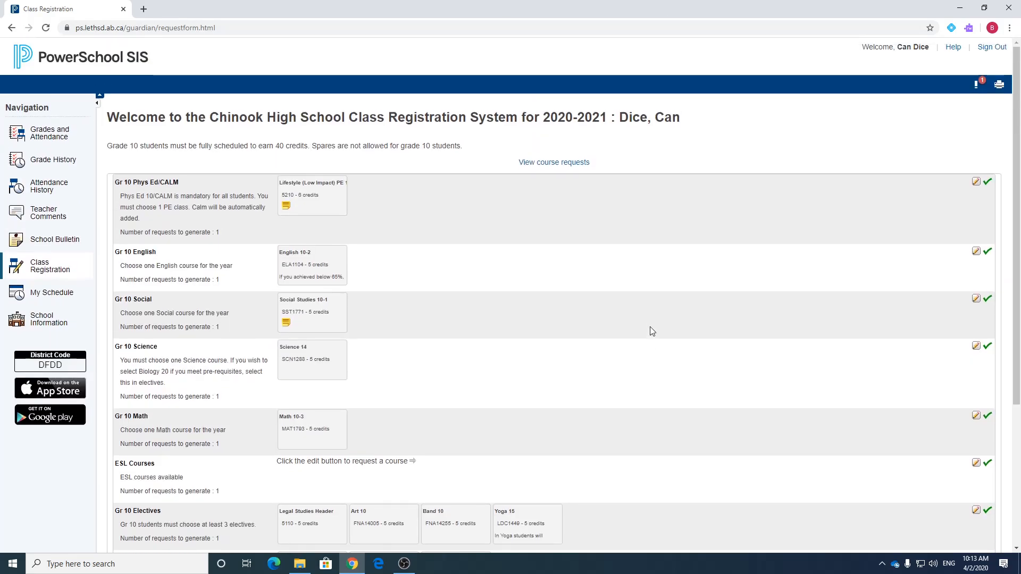
scroll(651, 333, "down", 4)
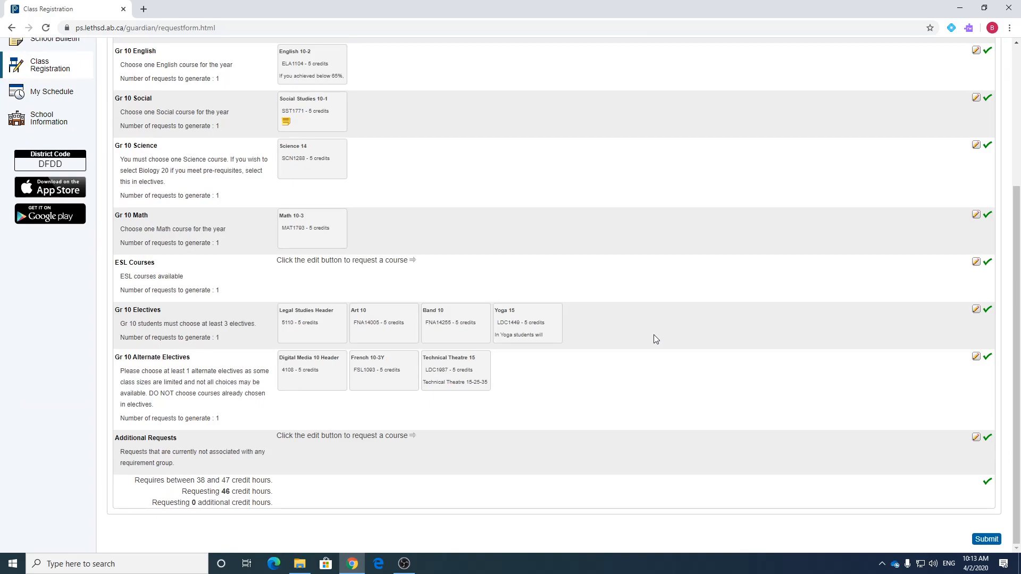
scroll(807, 326, "up", 4)
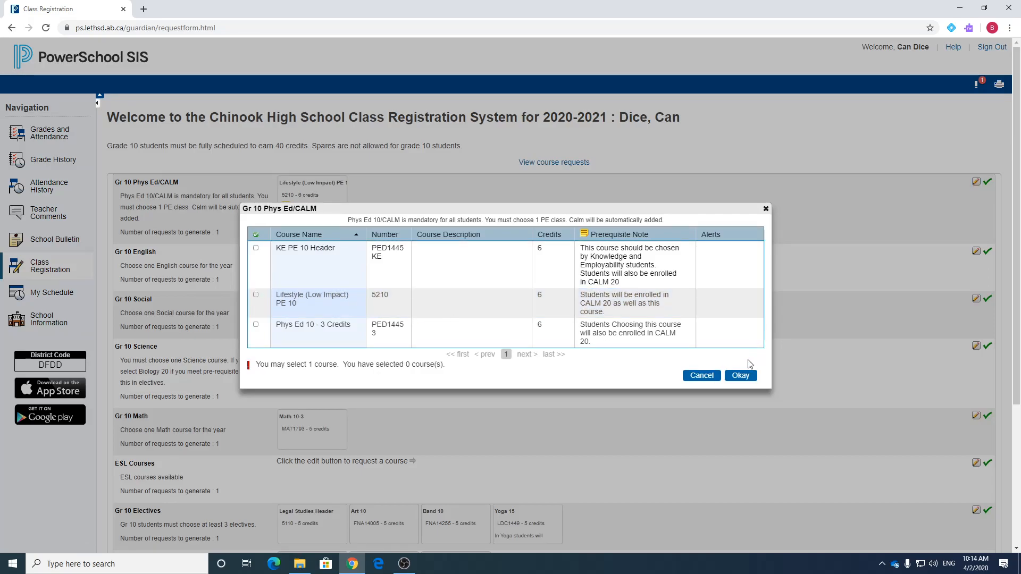
left_click(739, 376)
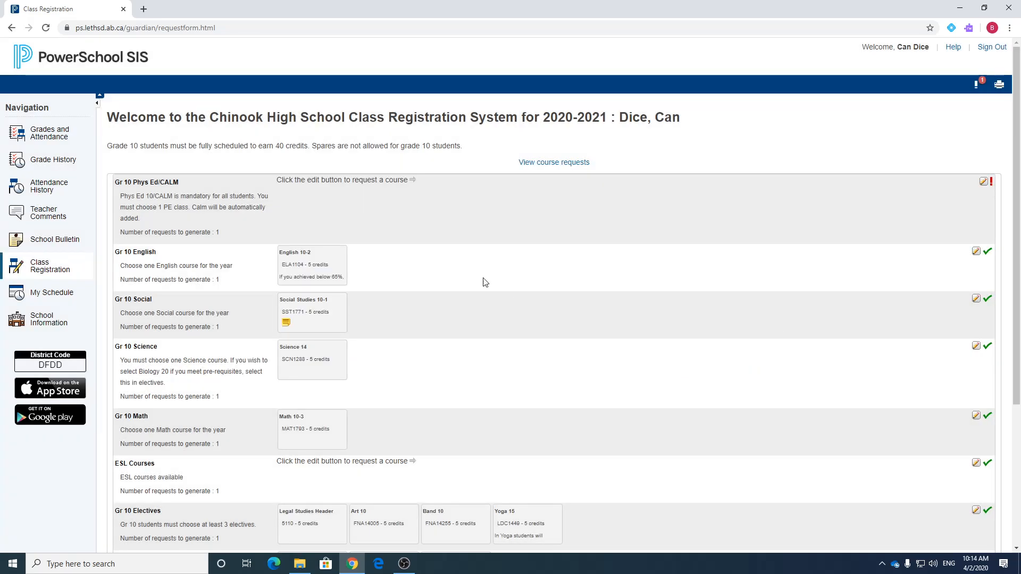
scroll(814, 303, "down", 4)
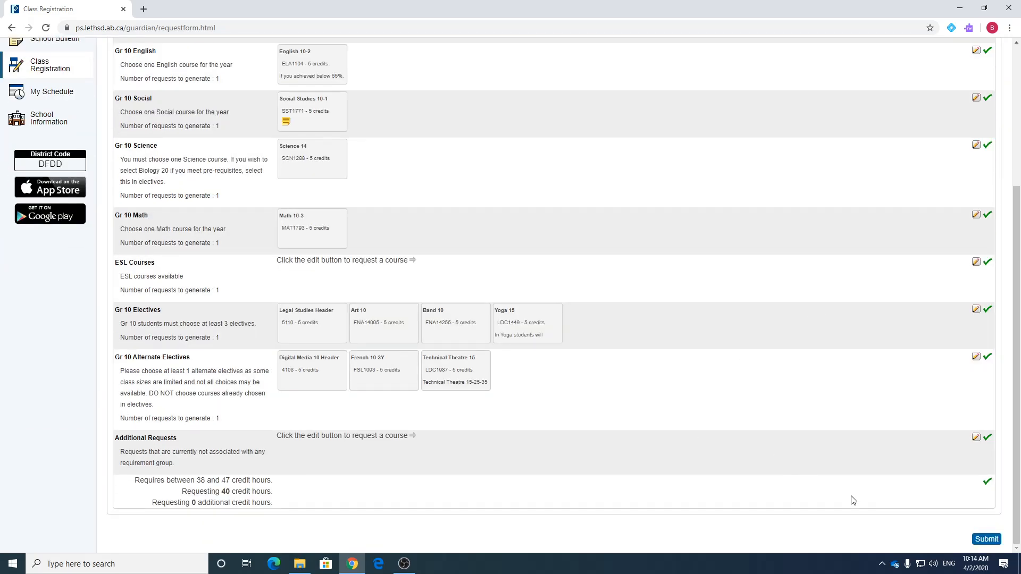
left_click(985, 539)
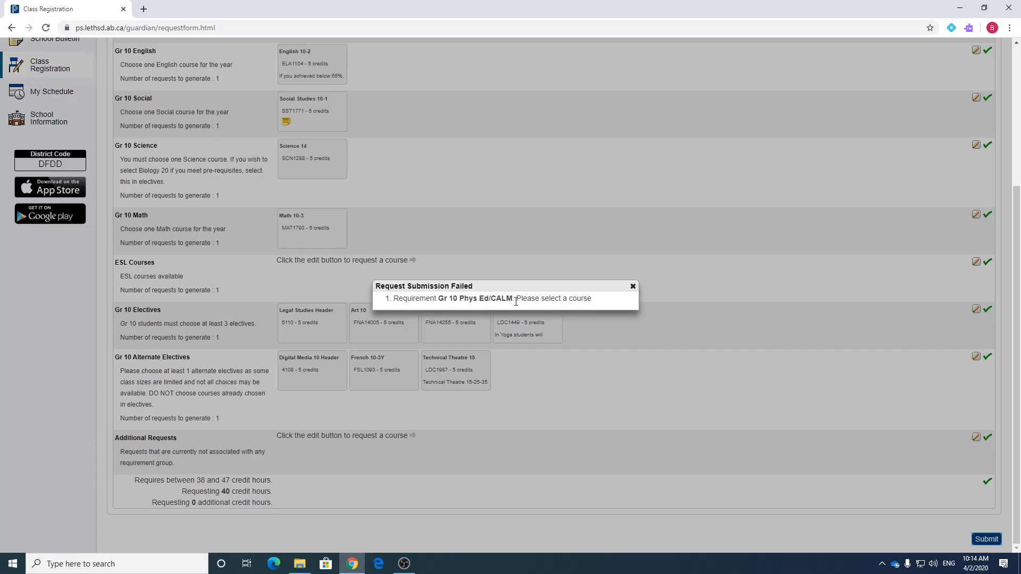
left_click(632, 286)
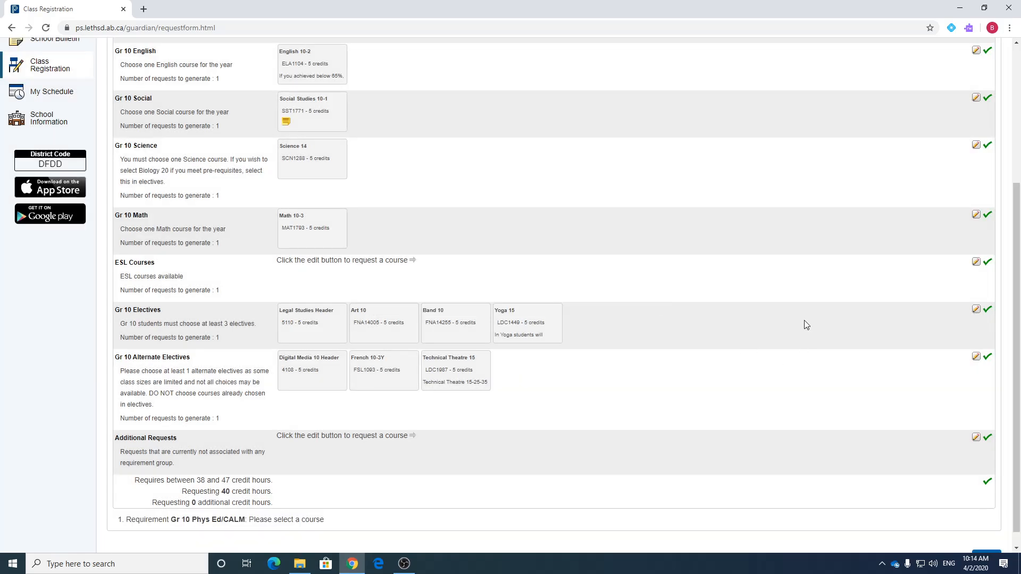
- Request Lifestyle (Low Impact) PE 10 for the Gr 10 Phys Ed/CALM requirement
scroll(803, 320, "up", 4)
left_click(983, 181)
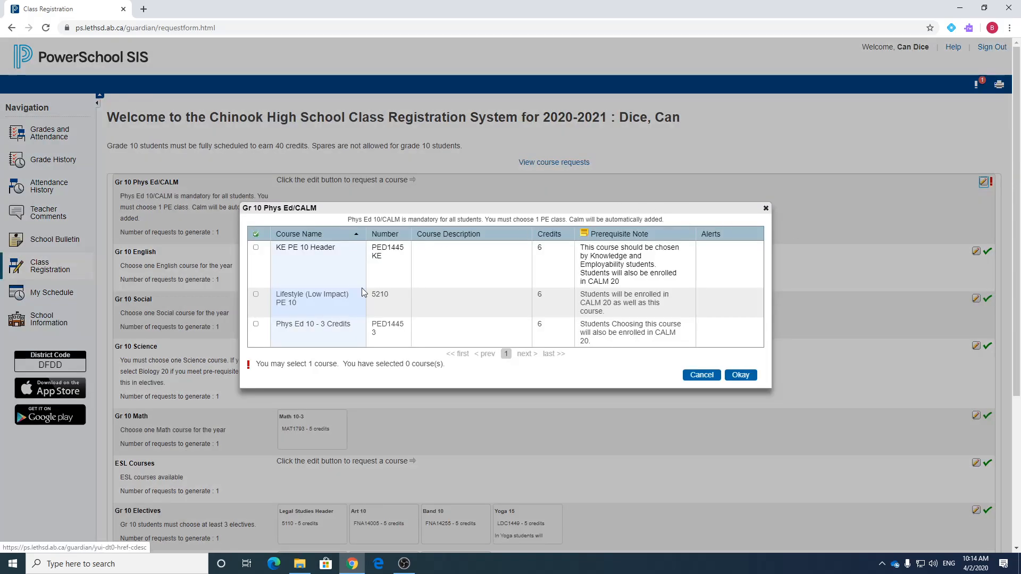
left_click(255, 294)
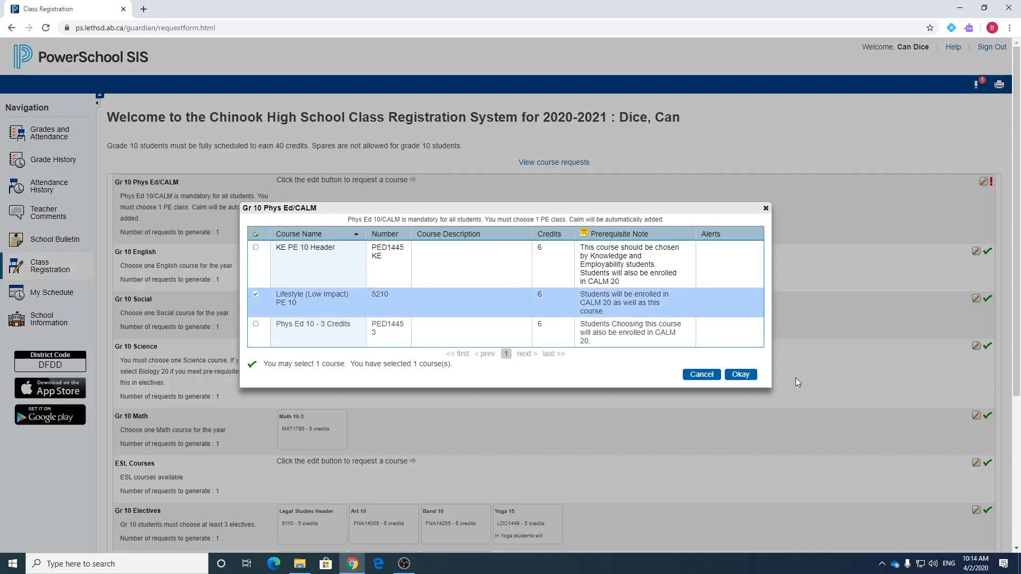
left_click(741, 375)
- Submit the completed course requests and sign out of the student account
scroll(846, 339, "down", 4)
left_click(984, 539)
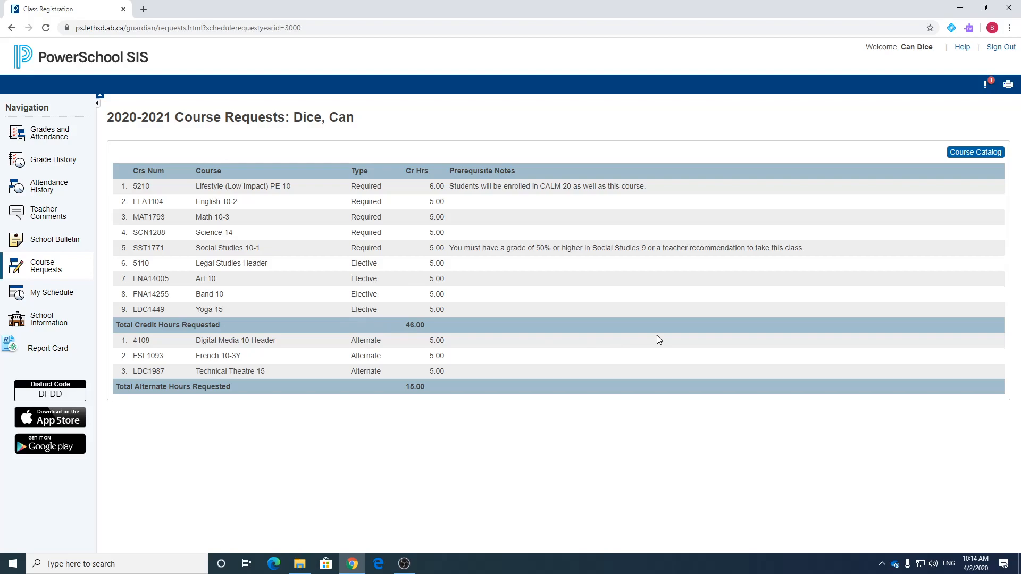
left_click(997, 47)
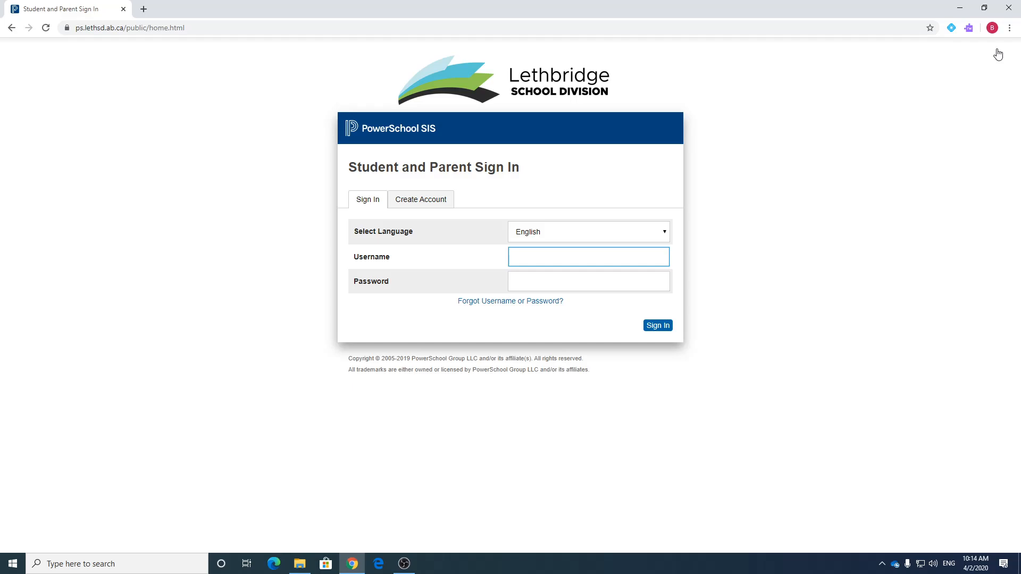